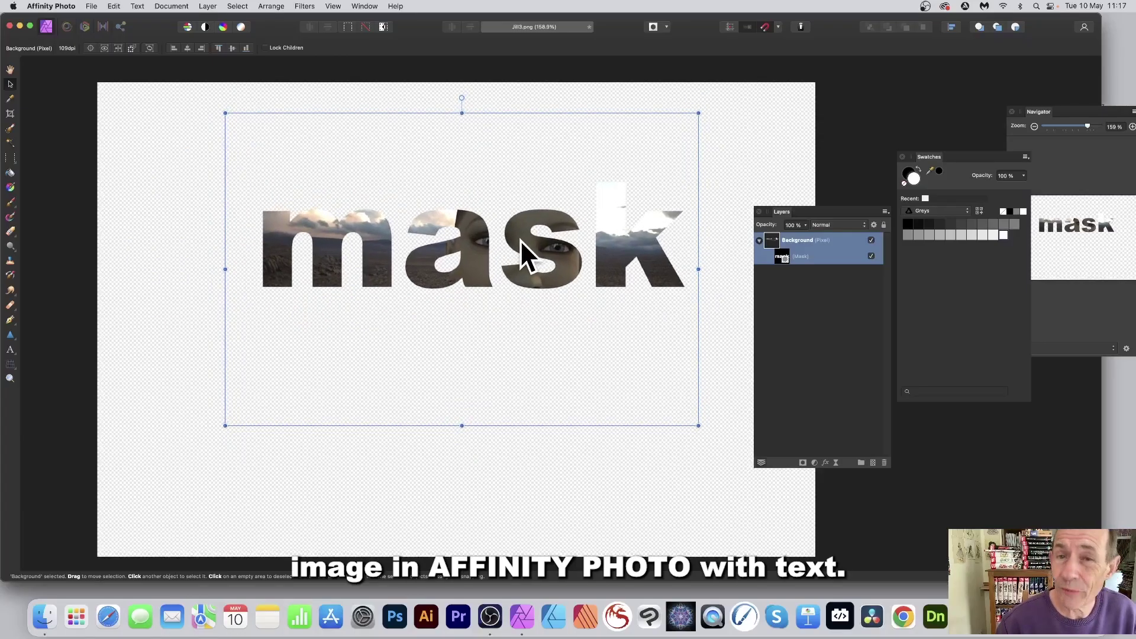
# Step: Return to the plain portrait photo and pick the Artistic Text Tool, set to white Arial Black
pyautogui.moveTo(520, 240)
pyautogui.mouseDown()
pyautogui.moveTo(464, 236)
pyautogui.moveTo(522, 227)
pyautogui.mouseUp()
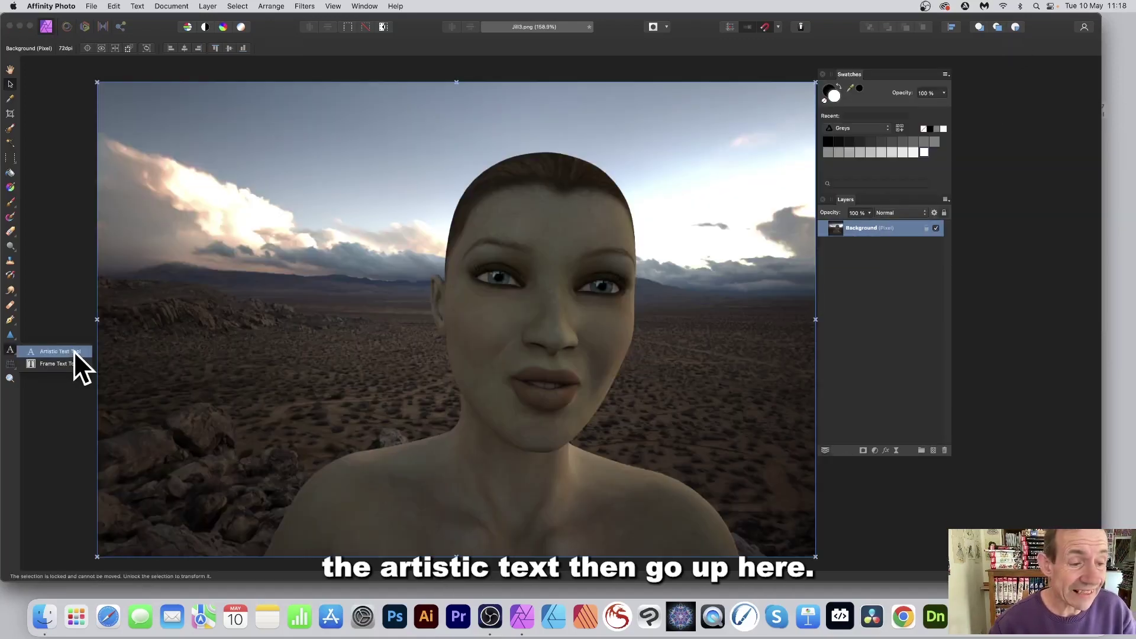
pyautogui.click(70, 351)
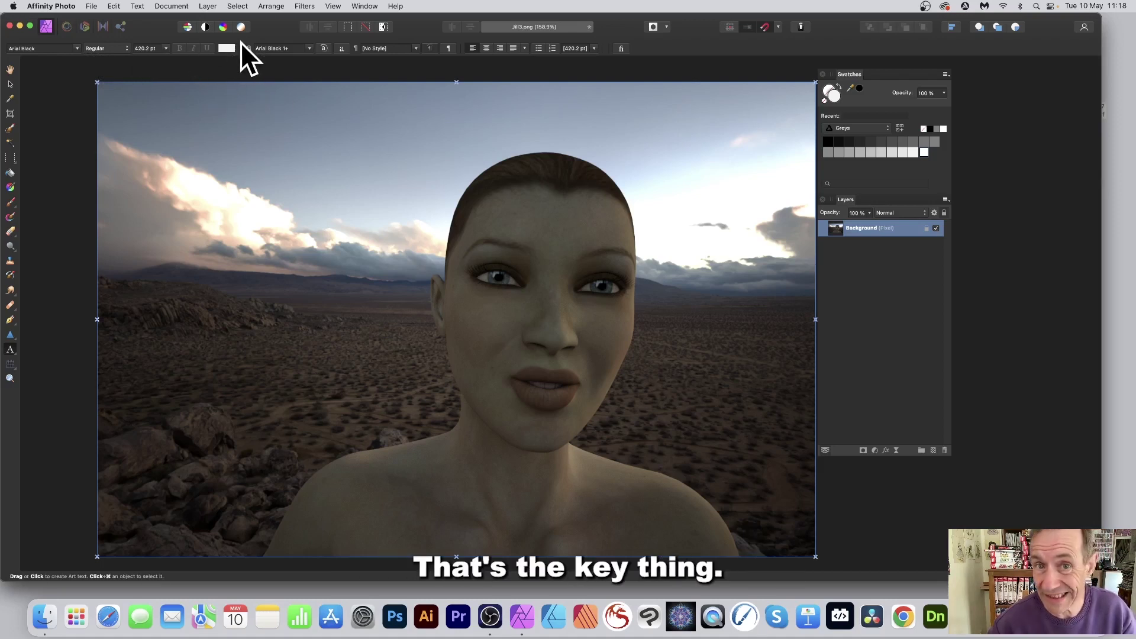
# Step: Type 'mask' on the photo left of the face and nudge it into place
pyautogui.click(367, 327)
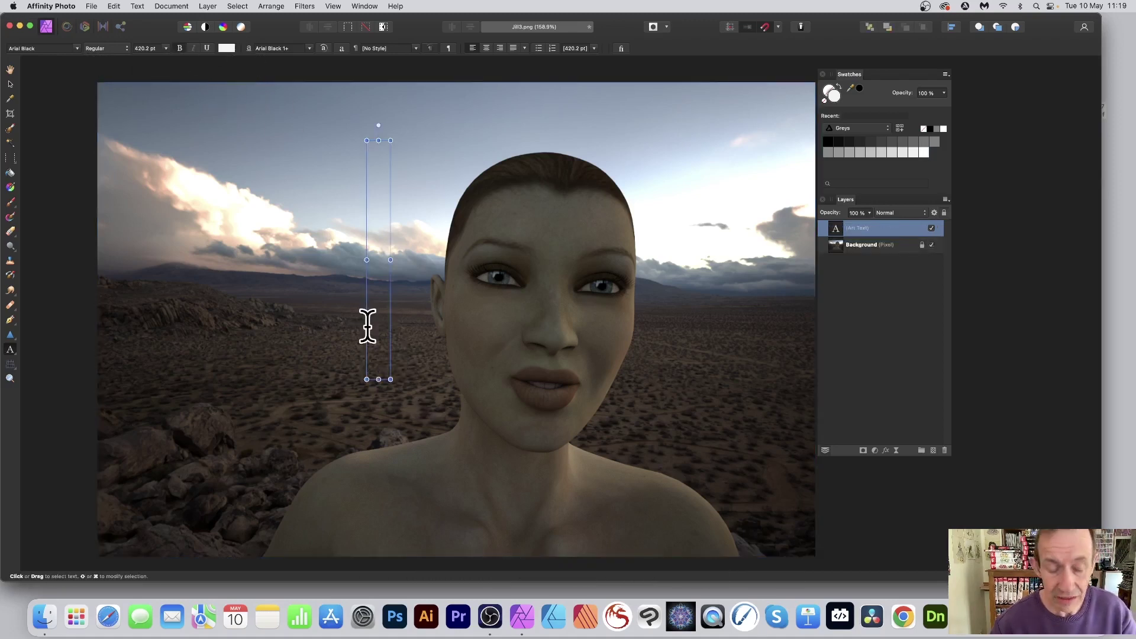
pyautogui.press('Escape')
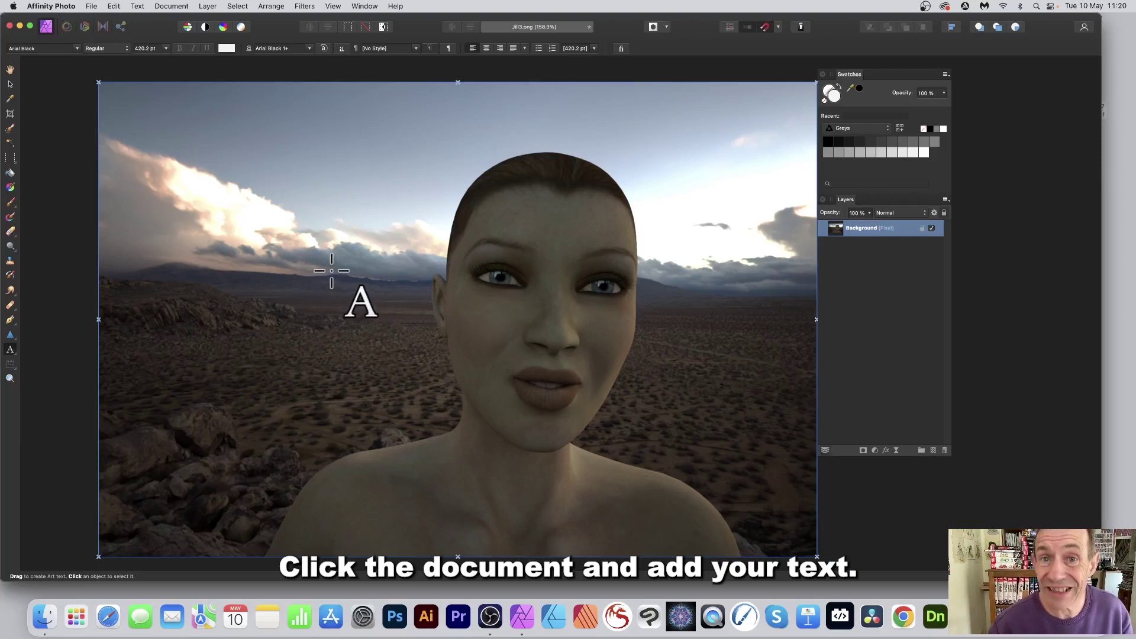
pyautogui.click(325, 270)
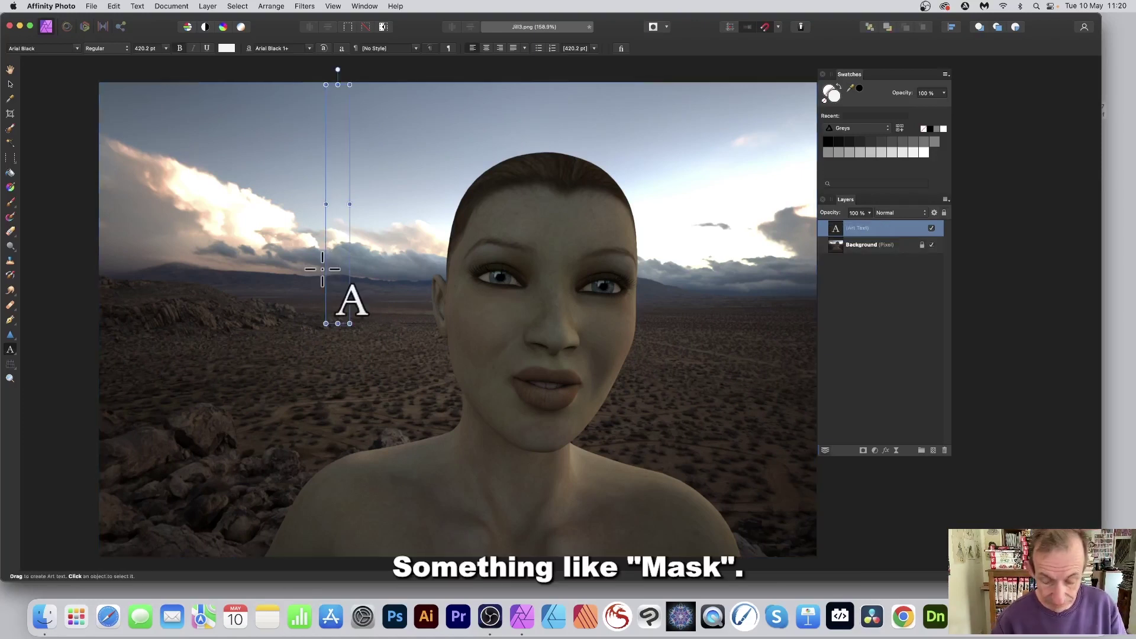
pyautogui.write('mask')
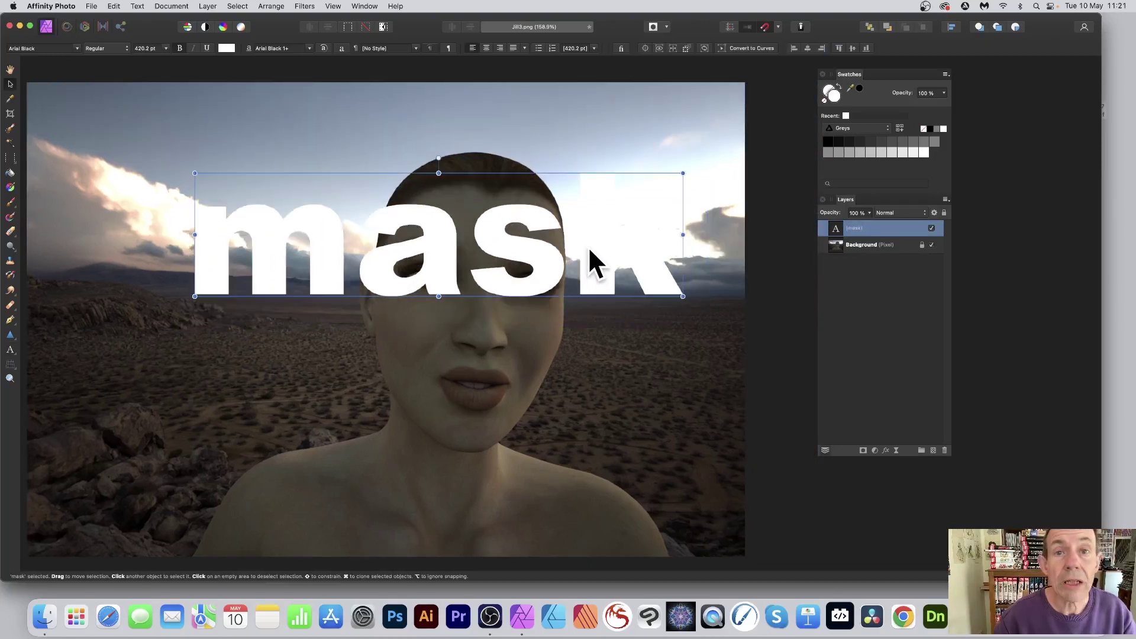
pyautogui.moveTo(588, 246); pyautogui.dragTo(587, 247)
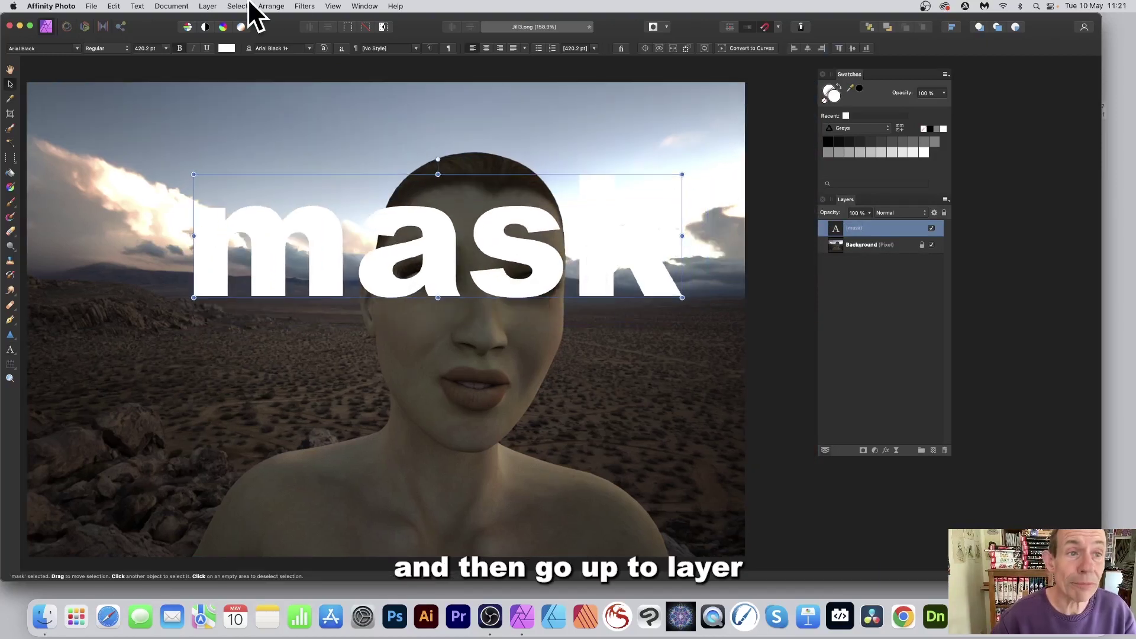
# Step: Rasterise the 'mask' text to a mask, move it down-left, and nest it inside Background
pyautogui.click(207, 6)
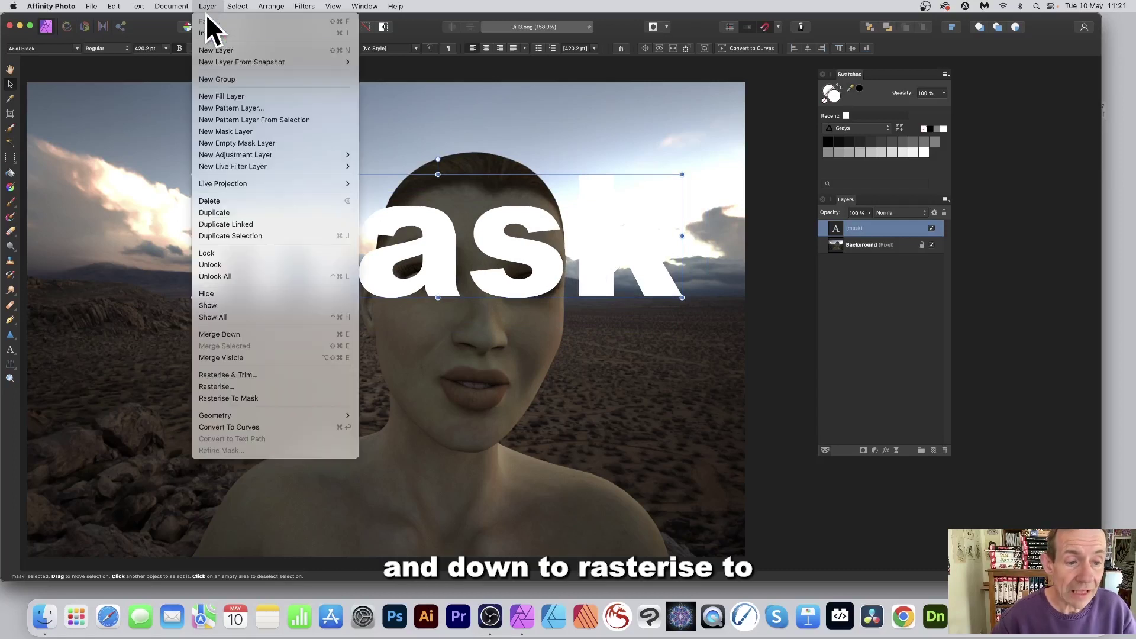
pyautogui.click(230, 399)
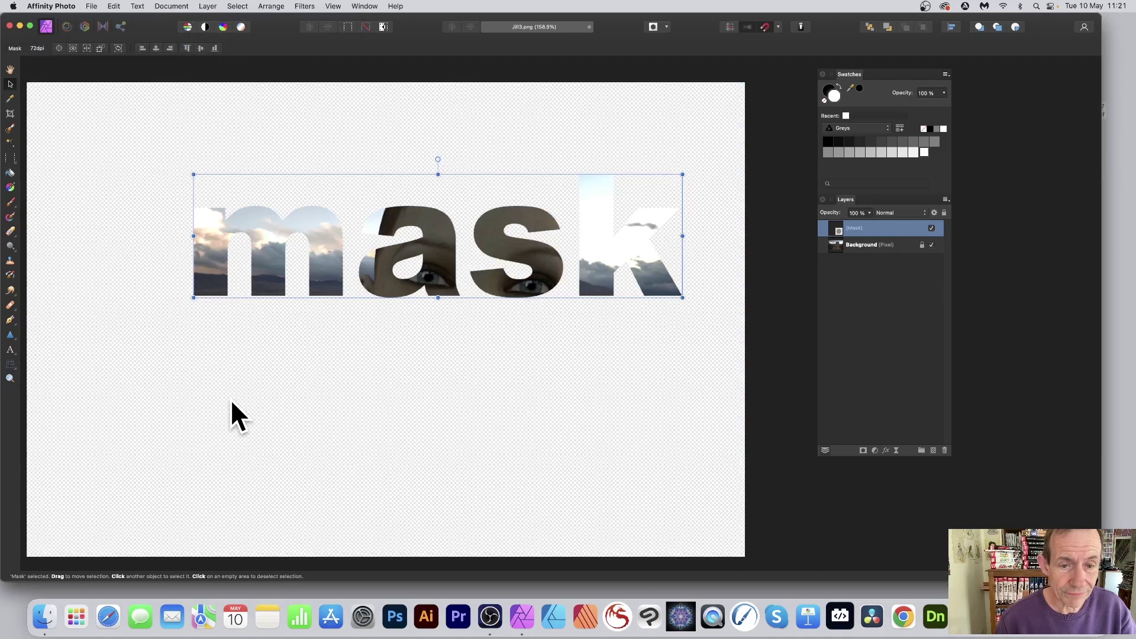
pyautogui.moveTo(533, 244); pyautogui.dragTo(495, 270)
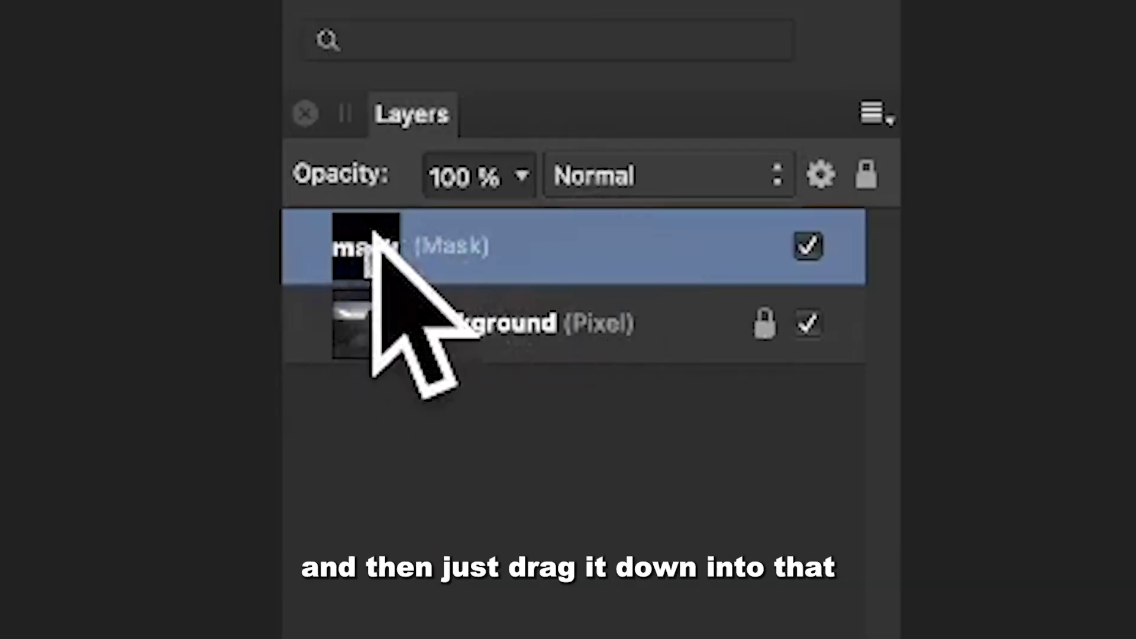
pyautogui.moveTo(381, 254); pyautogui.dragTo(406, 325)
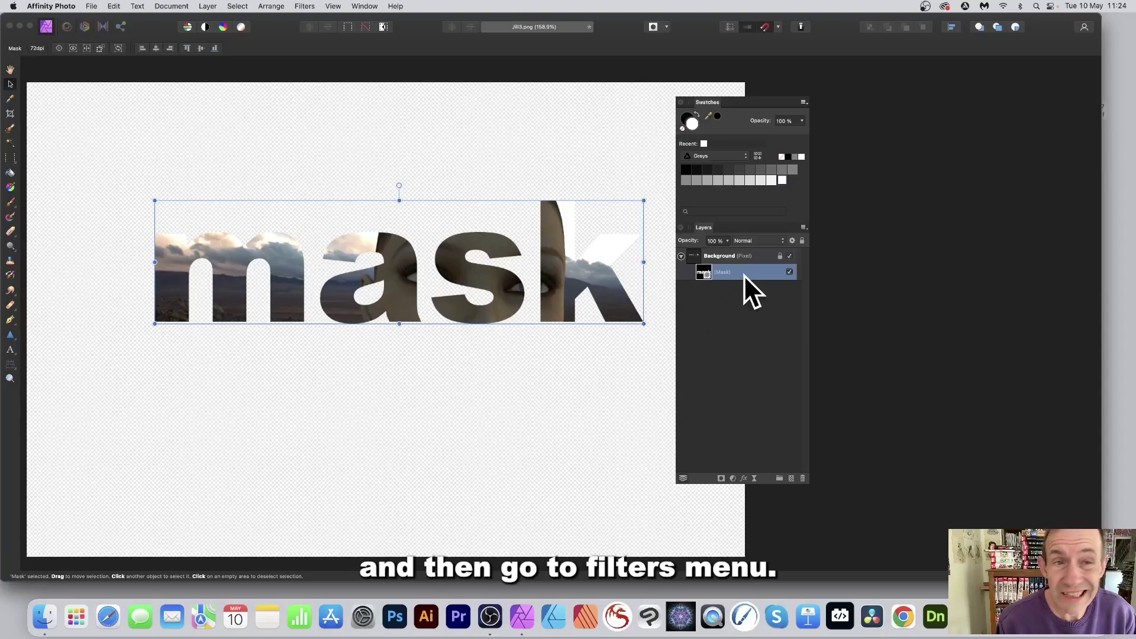
# Step: Apply a Gaussian Blur to the mask so the letter edges fade out
pyautogui.click(306, 6)
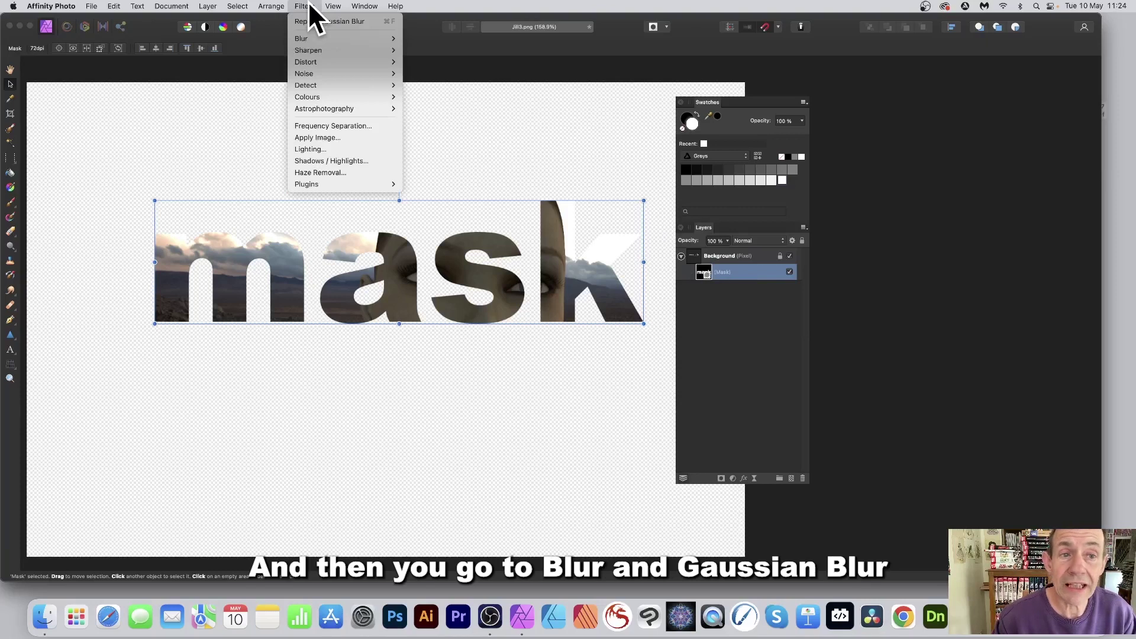
pyautogui.moveTo(308, 39)
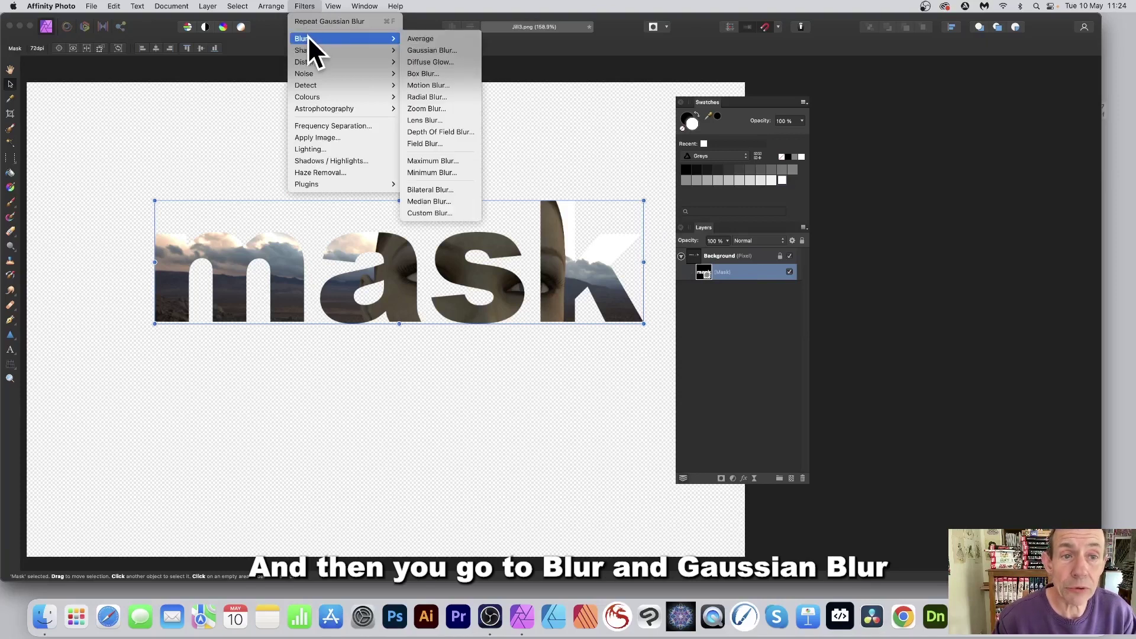
pyautogui.click(428, 49)
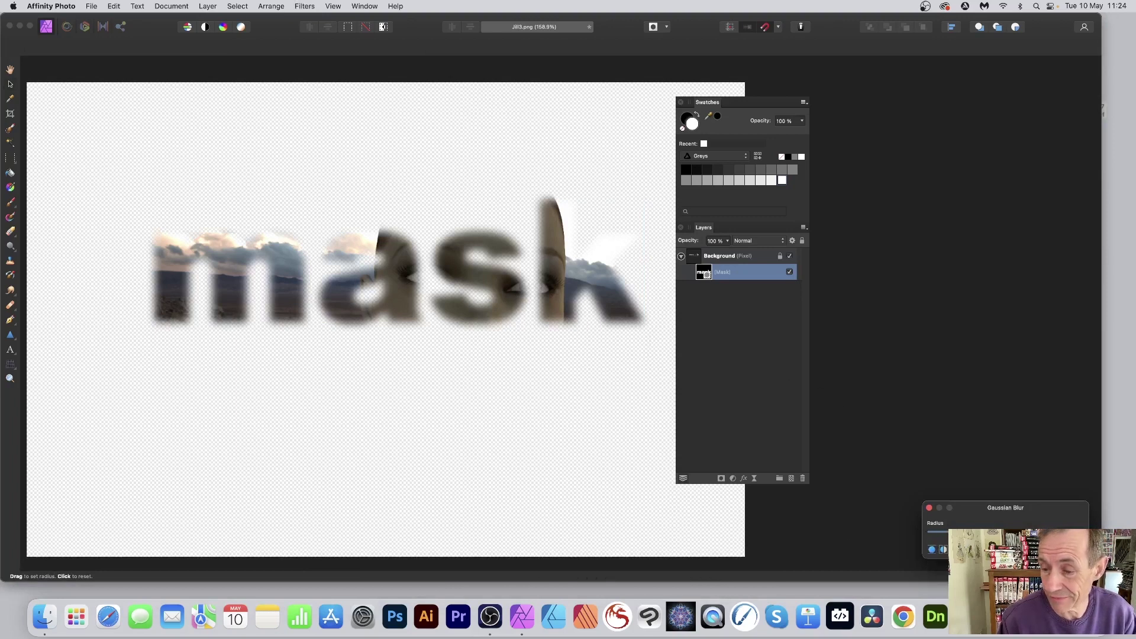
pyautogui.click(1067, 549)
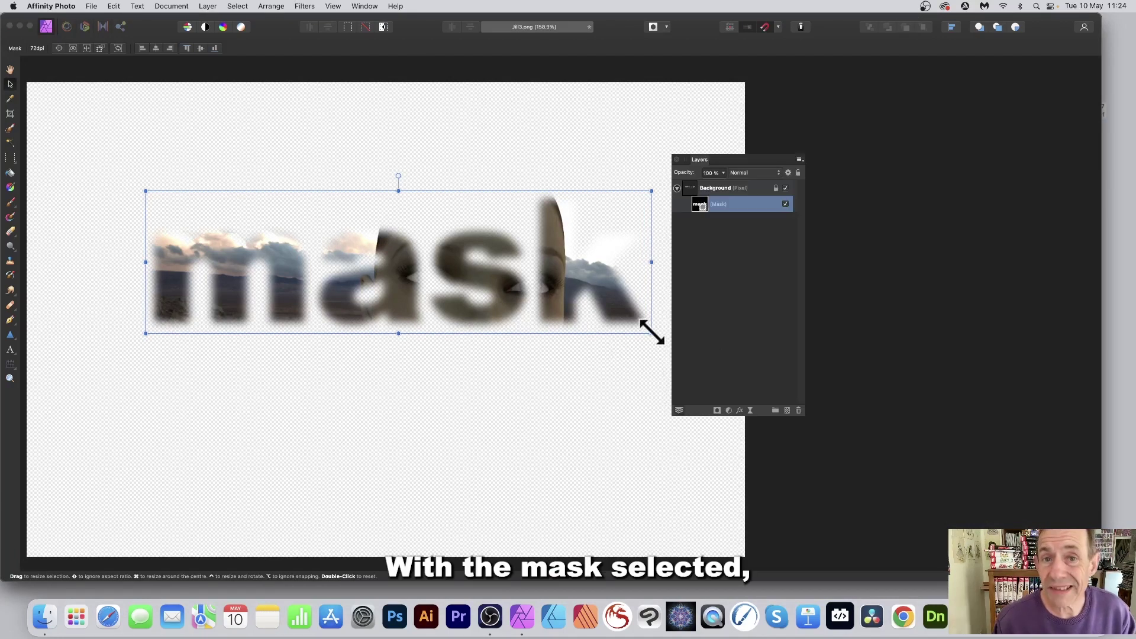
# Step: Shrink the blurred mask to 825×233 px and rotate it clockwise
pyautogui.moveTo(652, 332); pyautogui.dragTo(555, 329)
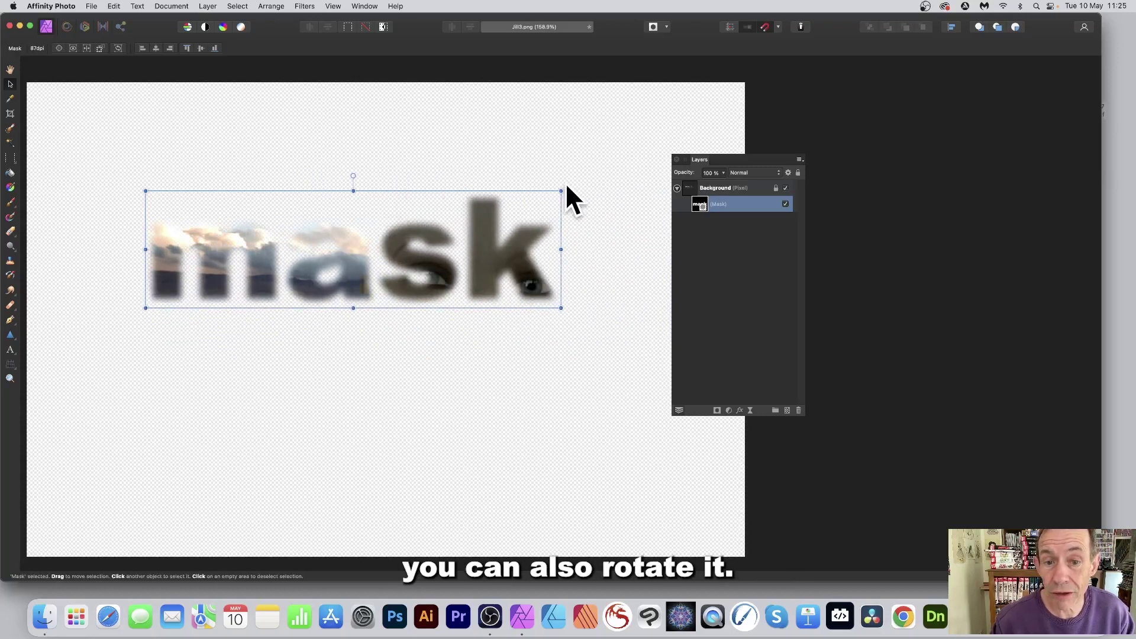
pyautogui.moveTo(562, 188); pyautogui.dragTo(588, 231)
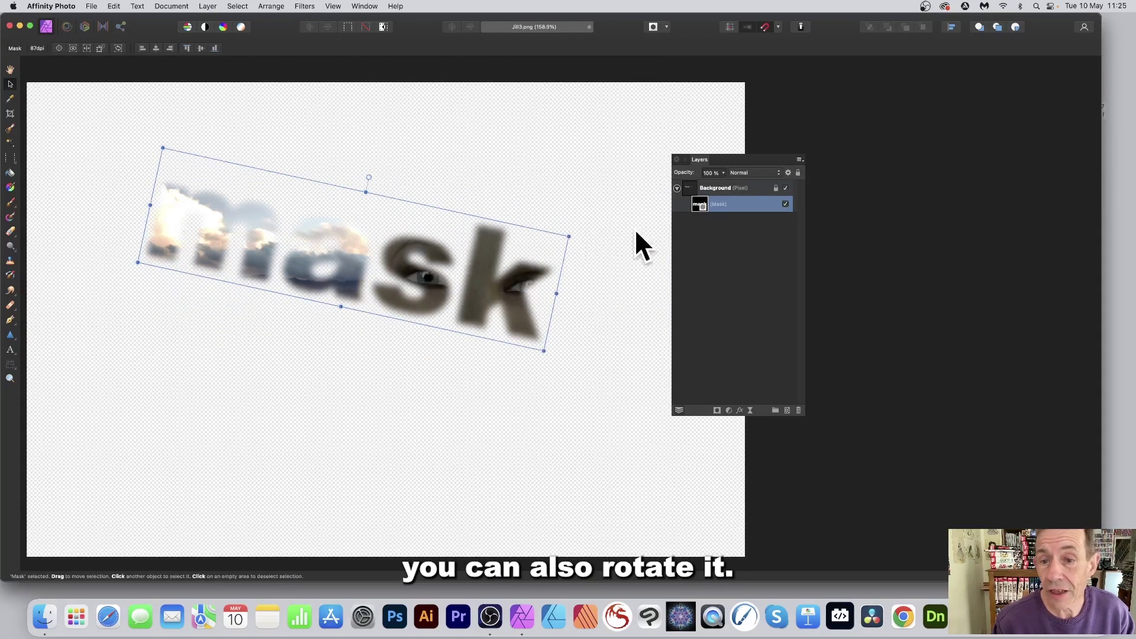
# Step: Unlock and shrink the Background photo, then with Lock Children shift it up-left behind the text
pyautogui.click(722, 187)
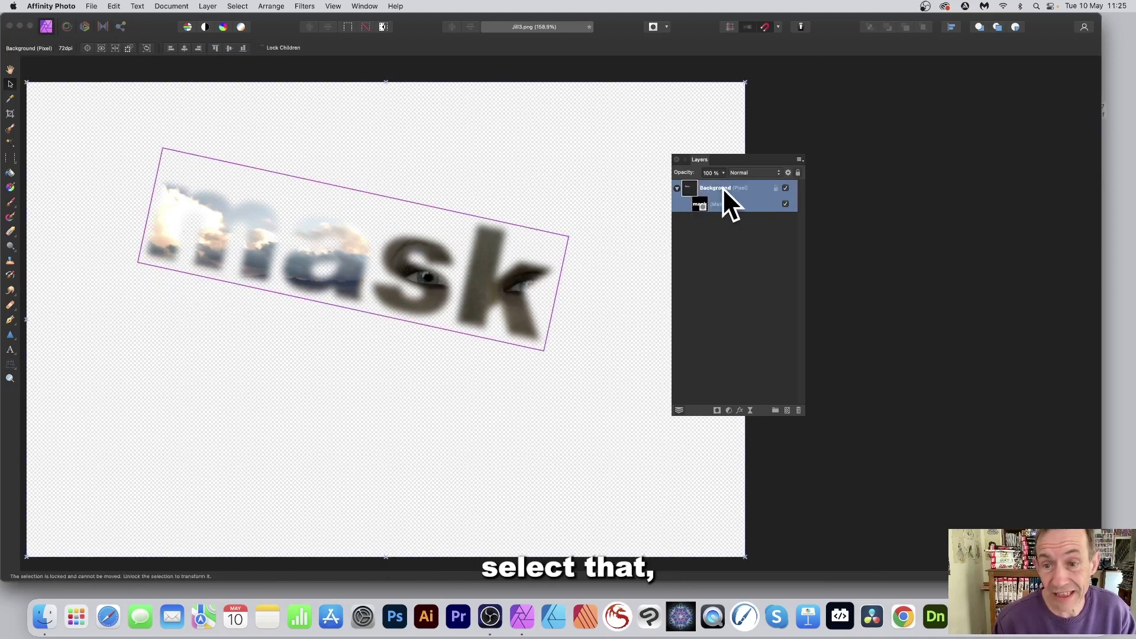
pyautogui.click(776, 189)
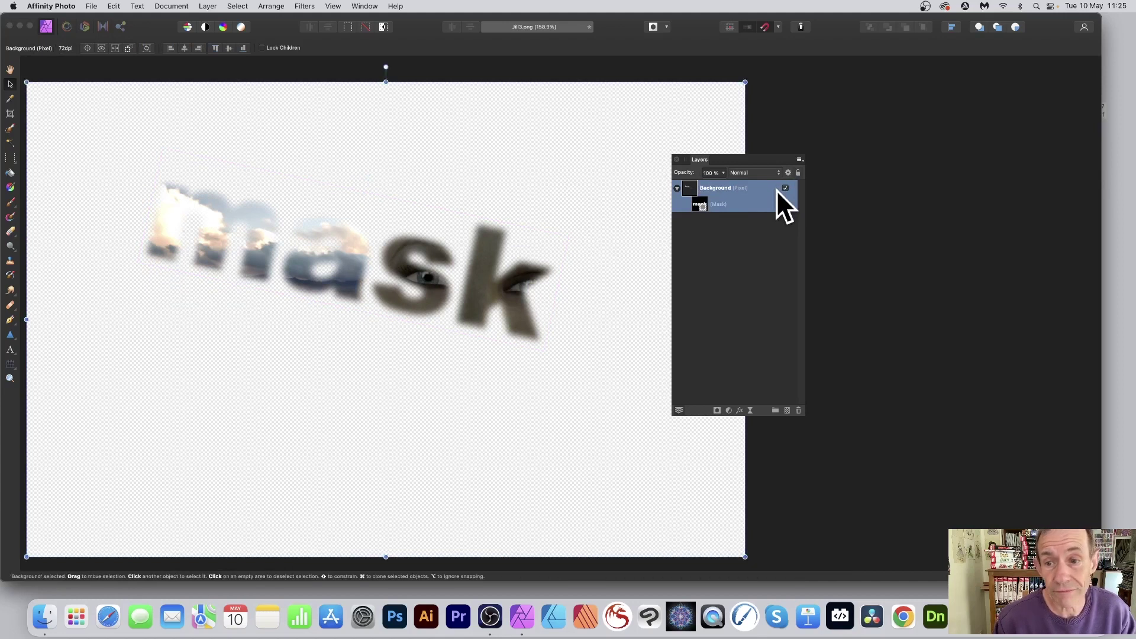
pyautogui.moveTo(27, 82); pyautogui.dragTo(151, 163)
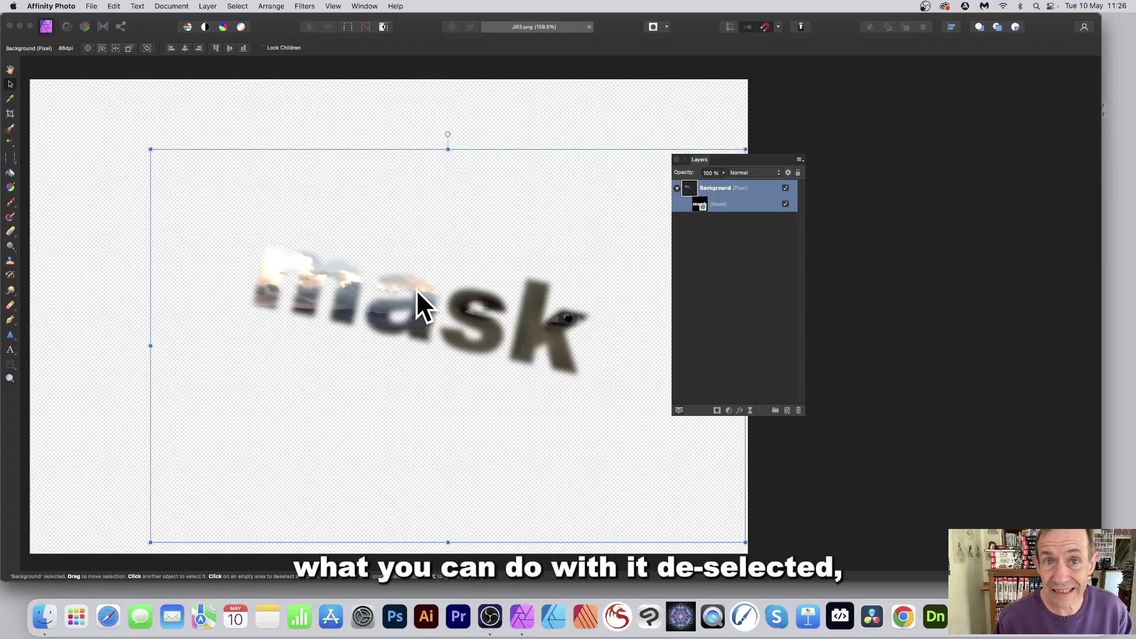
pyautogui.moveTo(420, 288); pyautogui.dragTo(400, 251)
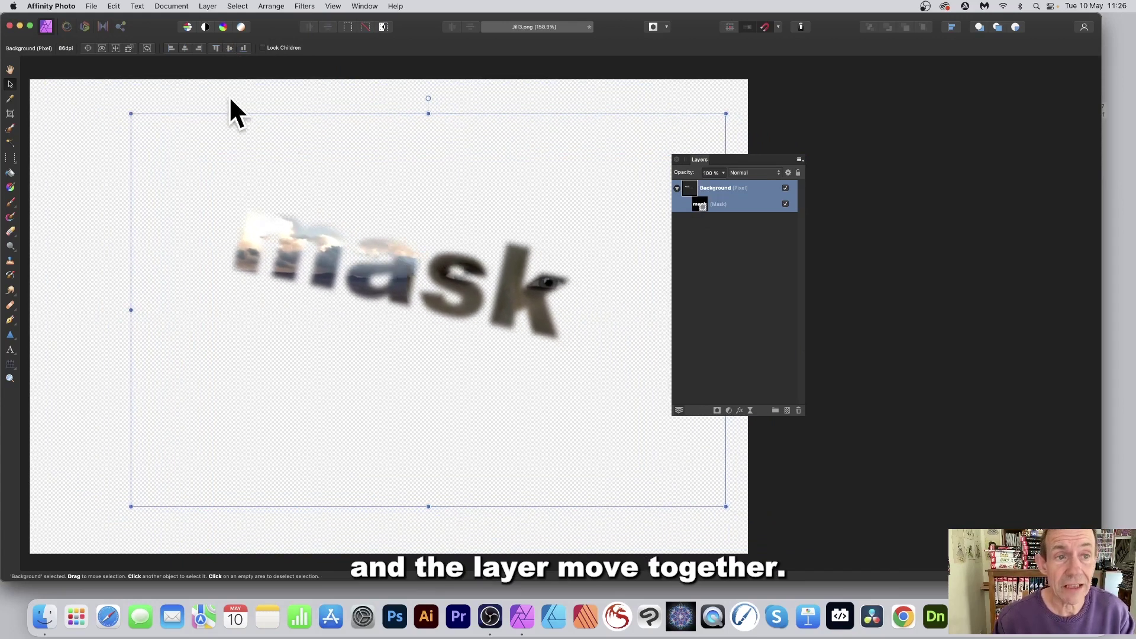
pyautogui.click(262, 48)
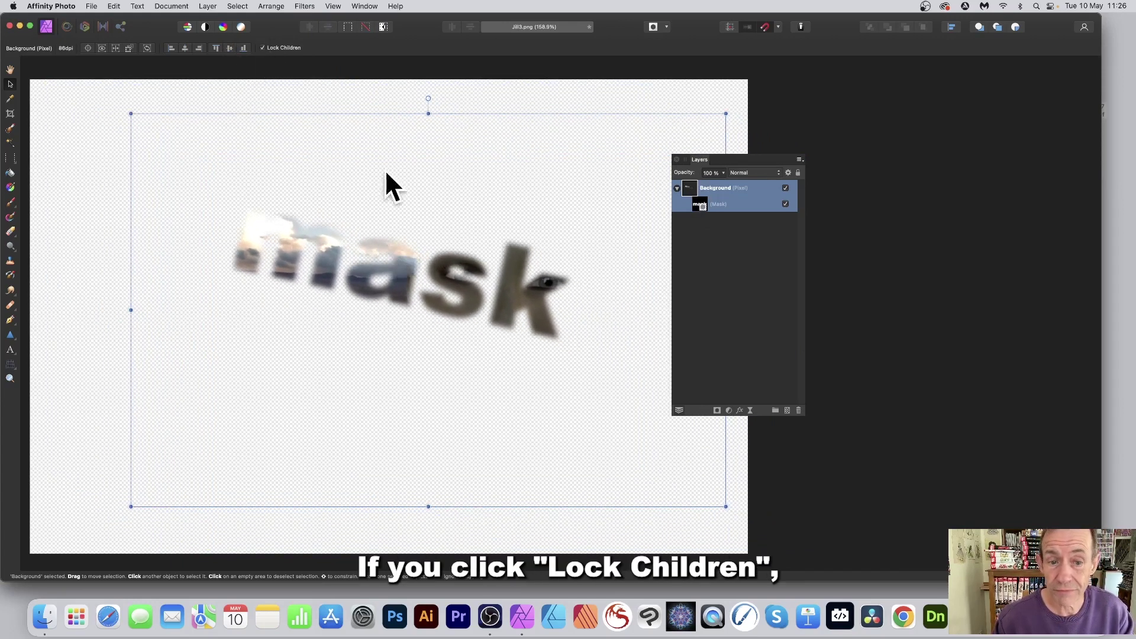
pyautogui.moveTo(457, 274); pyautogui.dragTo(397, 262)
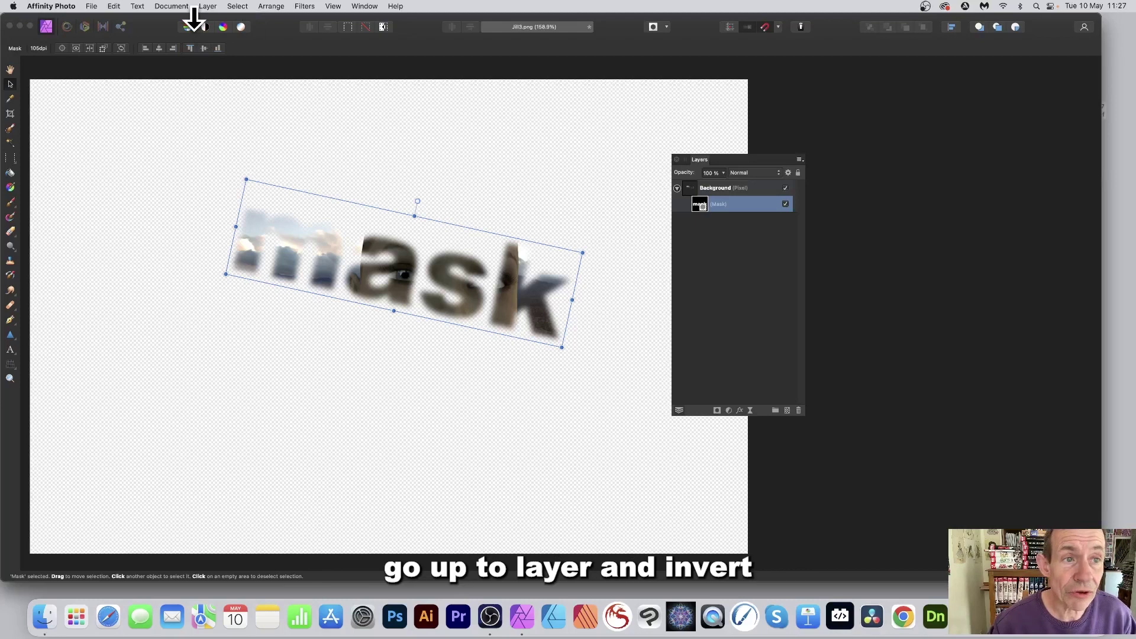
pyautogui.click(208, 7)
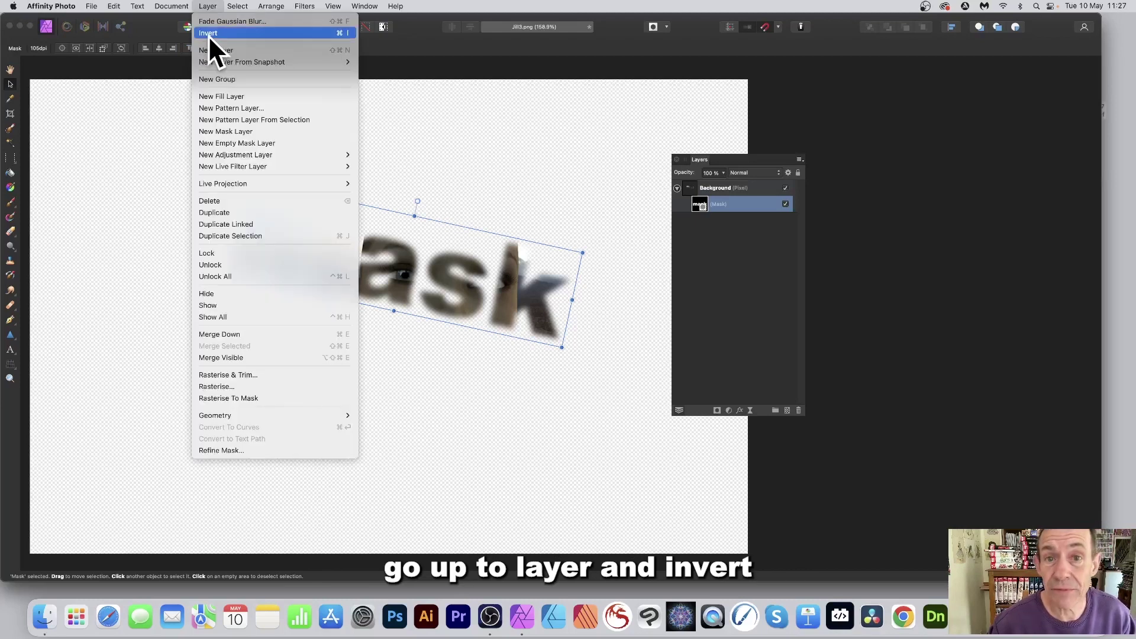
pyautogui.click(208, 34)
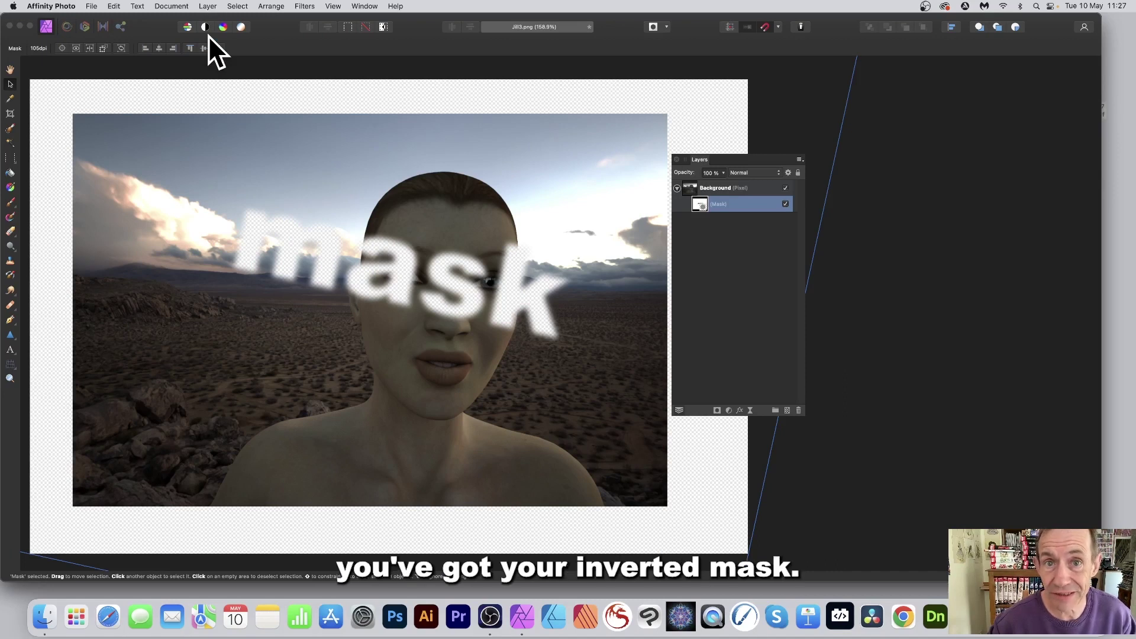
pyautogui.press('super+i')
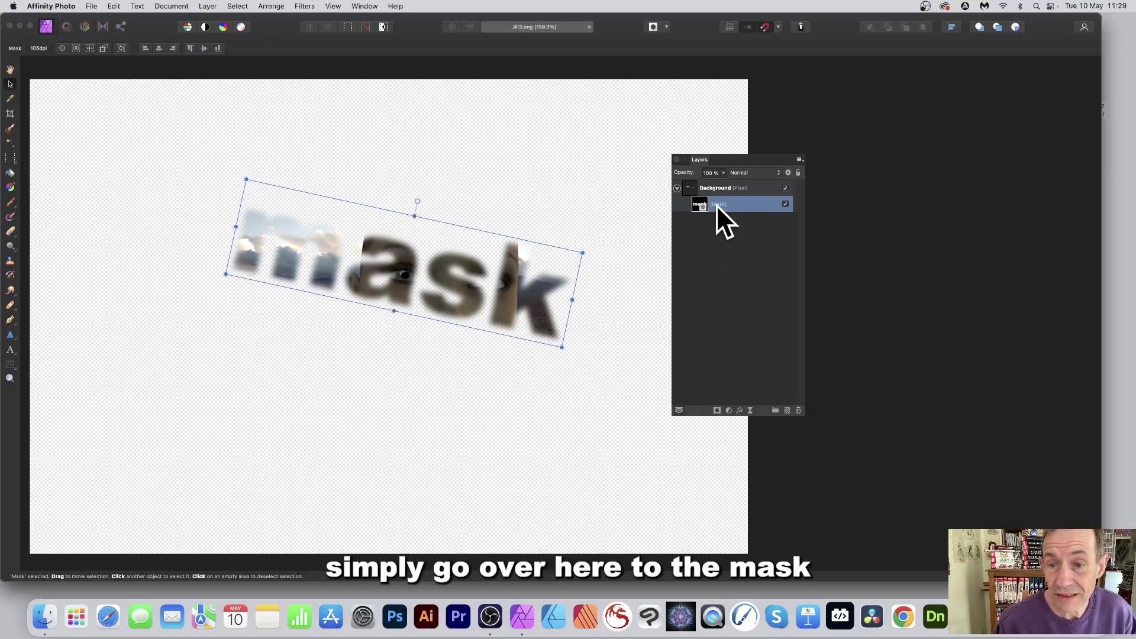
pyautogui.click(723, 173)
pyautogui.moveTo(724, 183); pyautogui.dragTo(679, 183)
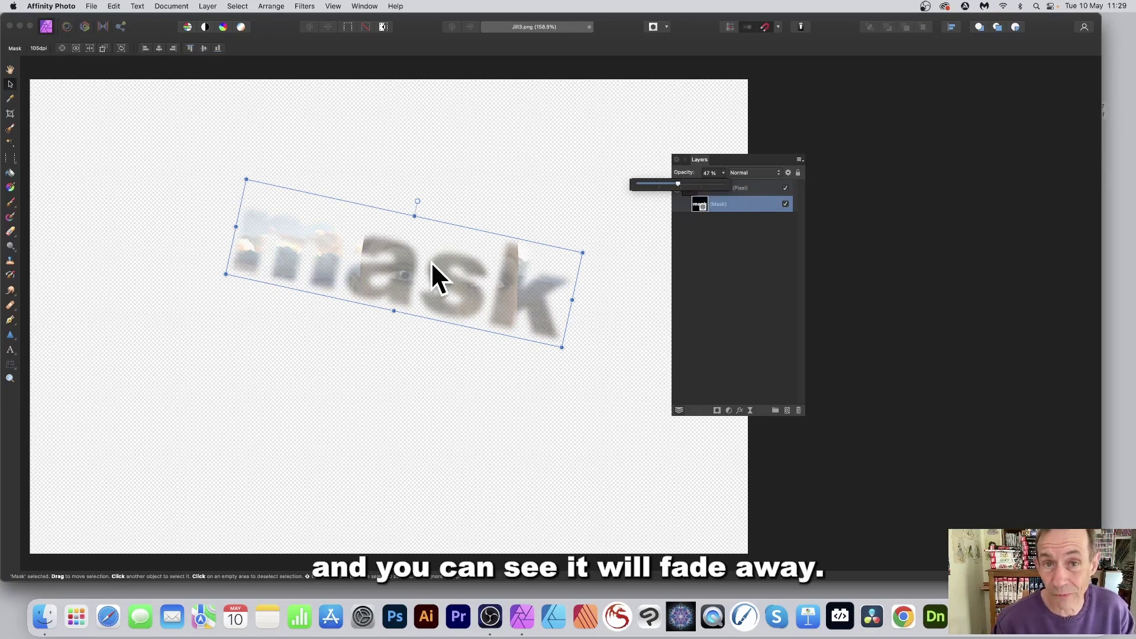
pyautogui.press('super+z')
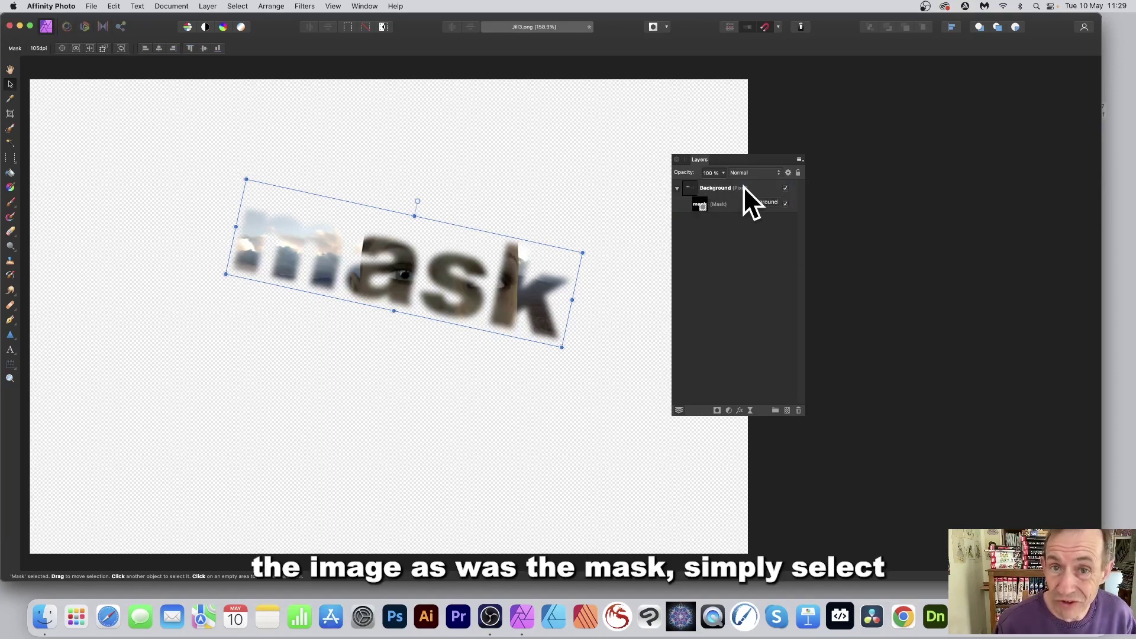
pyautogui.click(710, 187)
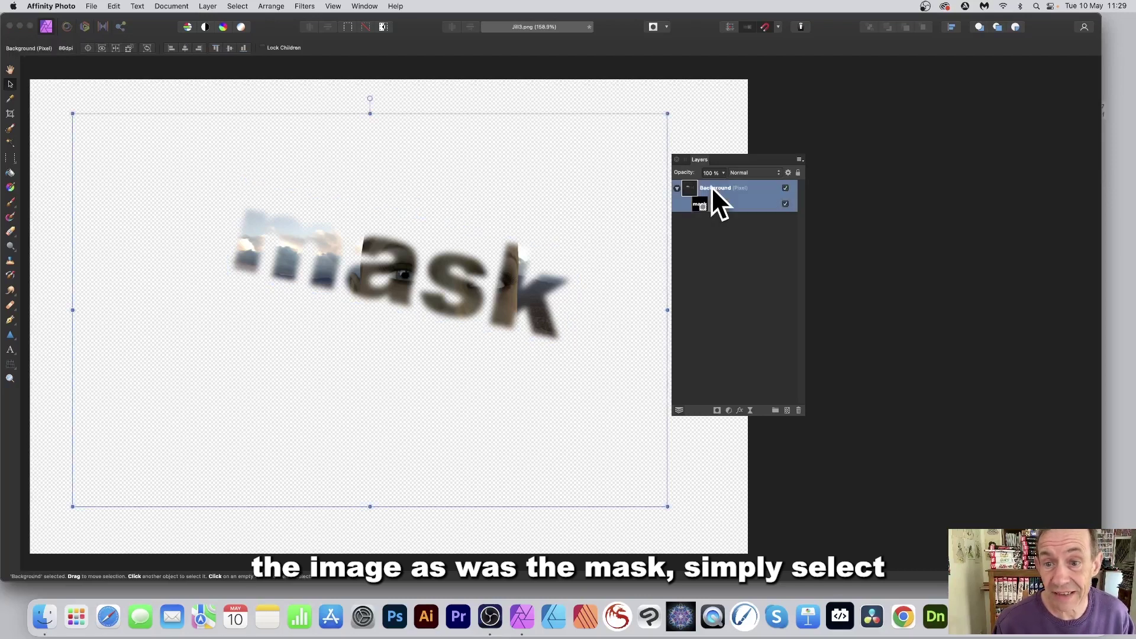
pyautogui.rightClick(713, 186)
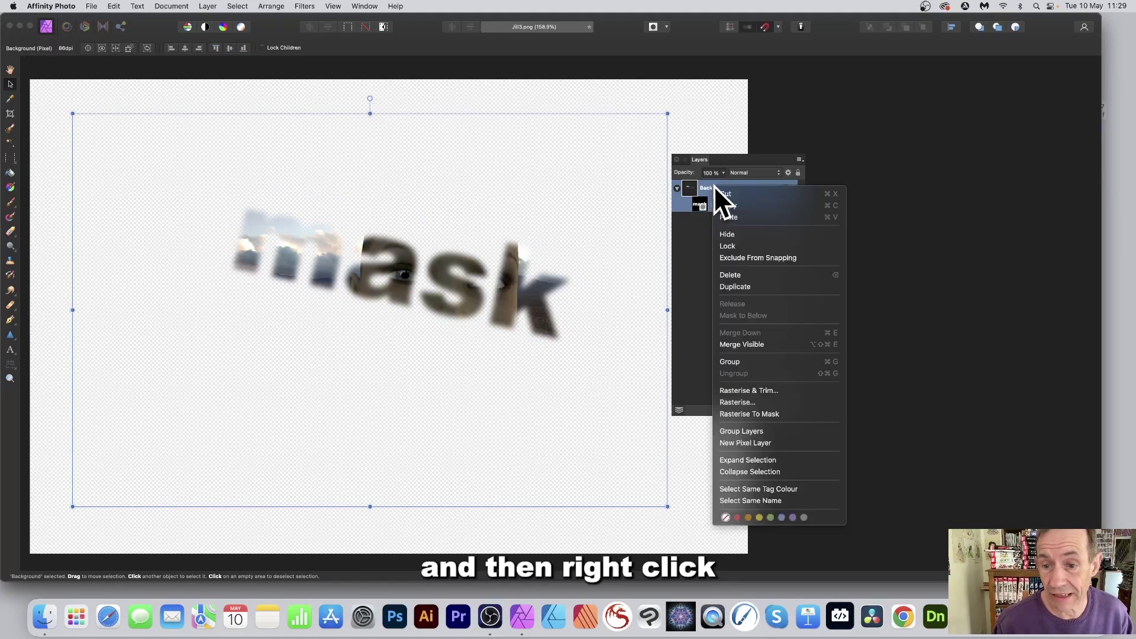
pyautogui.click(738, 286)
pyautogui.moveTo(520, 289); pyautogui.dragTo(416, 355)
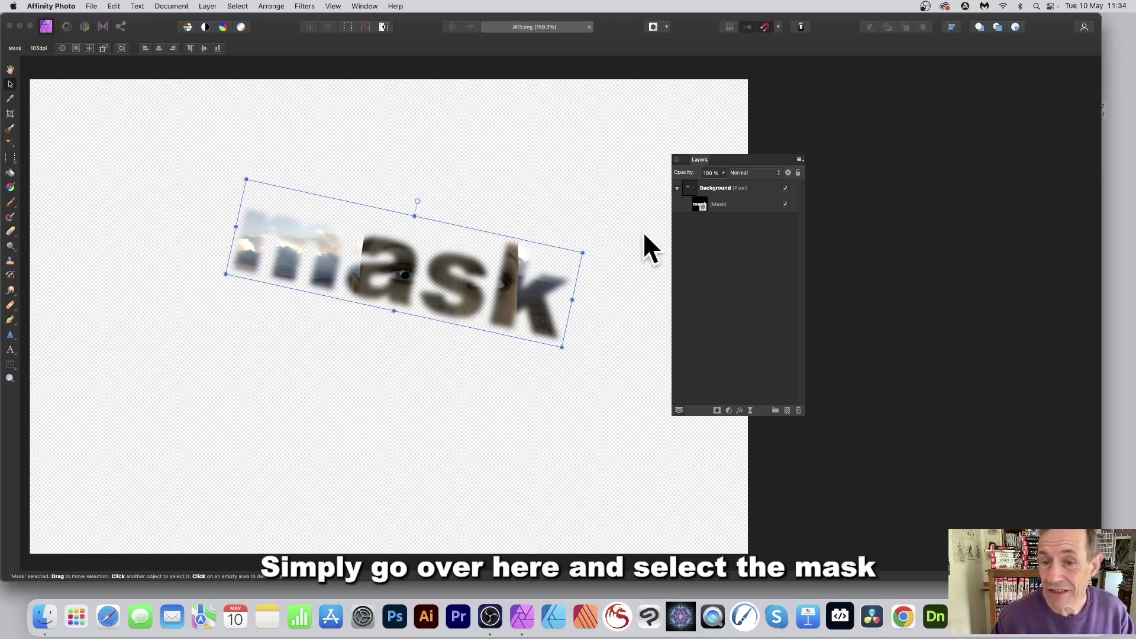
pyautogui.click(701, 206)
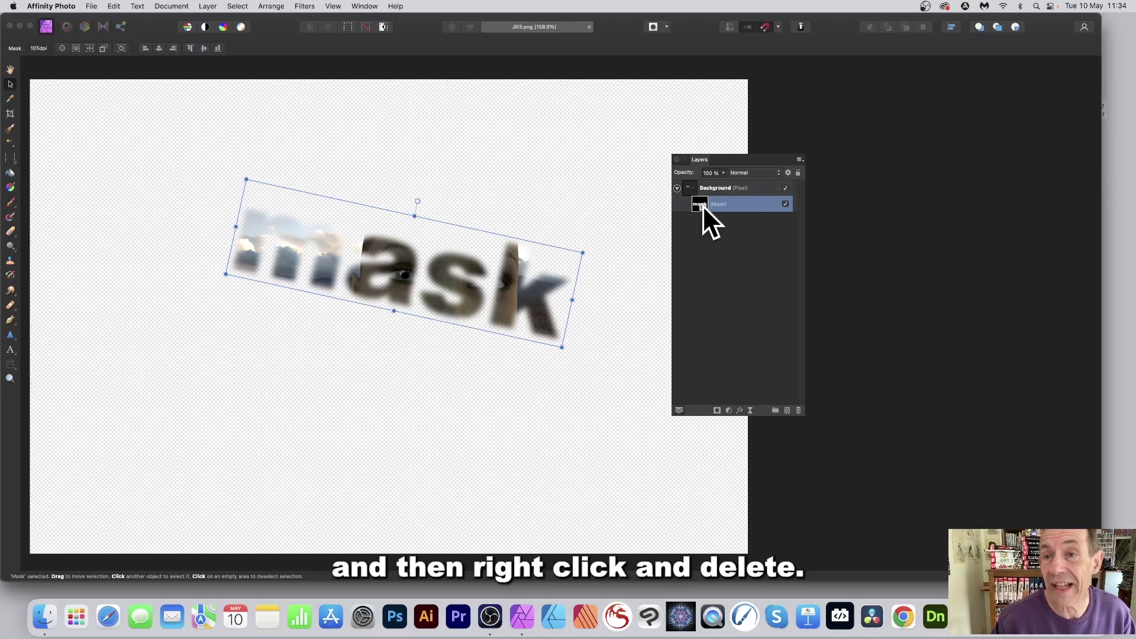
pyautogui.rightClick(704, 207)
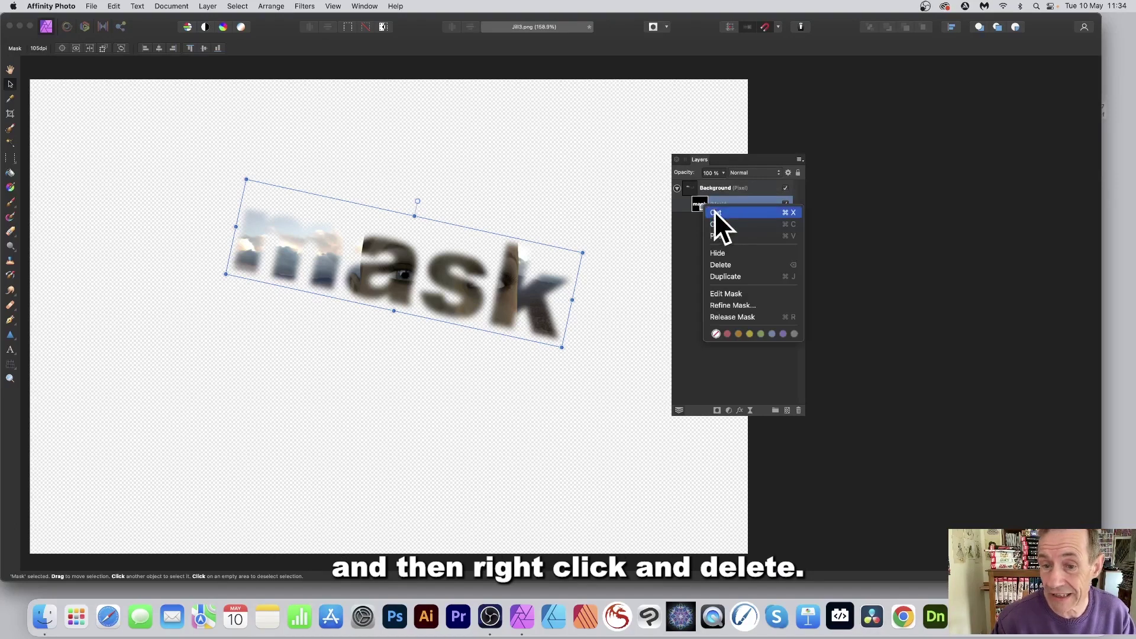
pyautogui.click(727, 265)
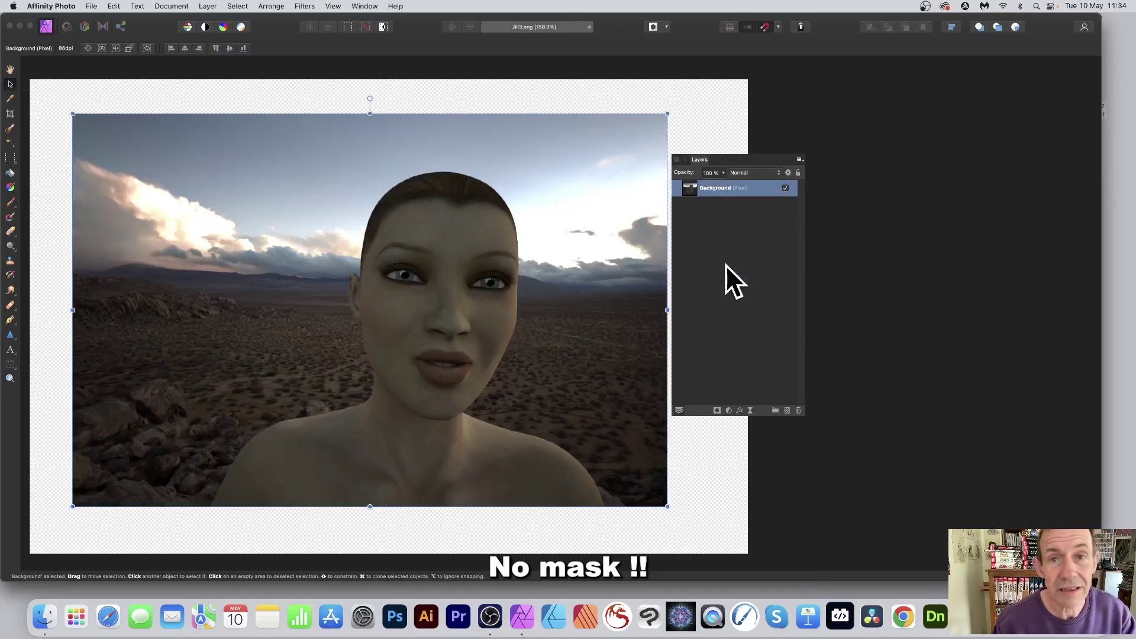
pyautogui.press('super+z')
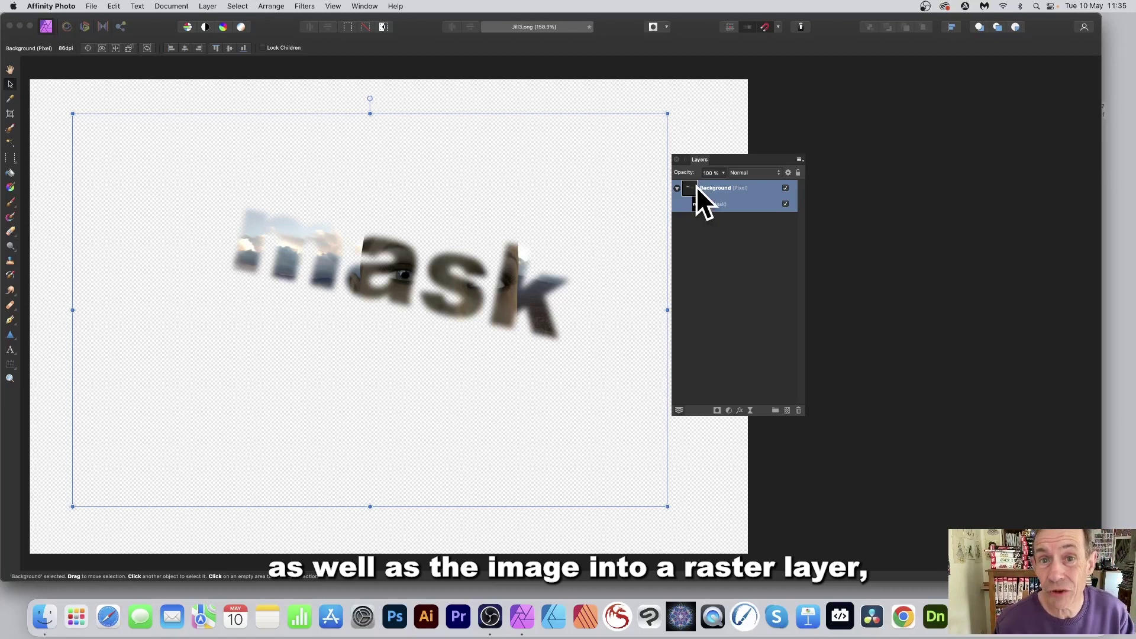
# Step: Rasterise the Background layer to bake the blurred mask into its pixels
pyautogui.click(207, 6)
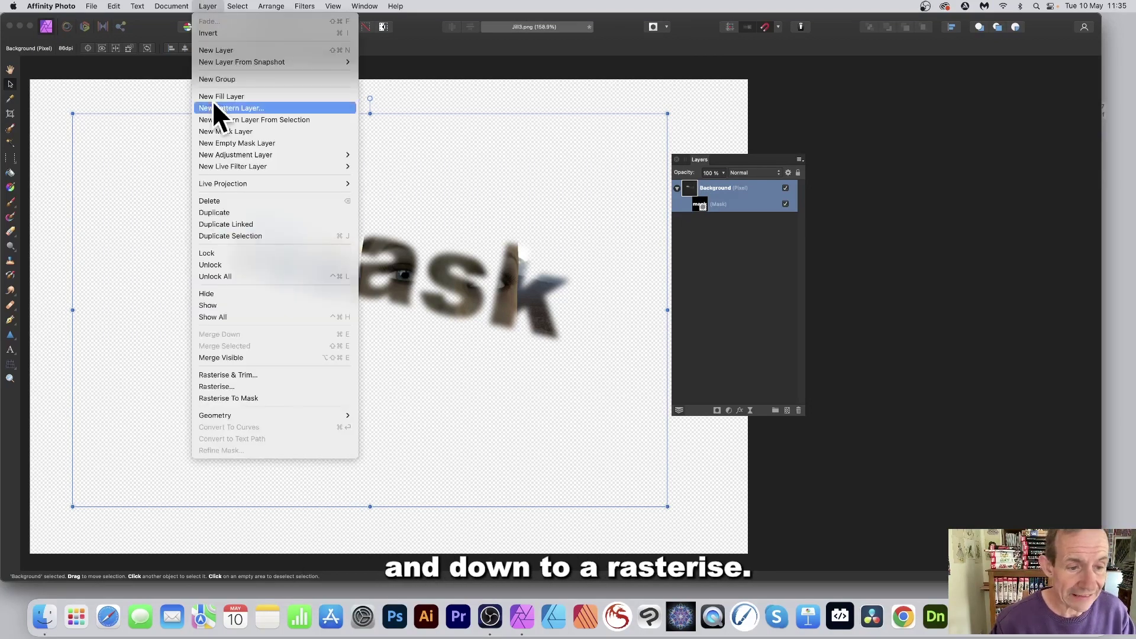
pyautogui.click(243, 386)
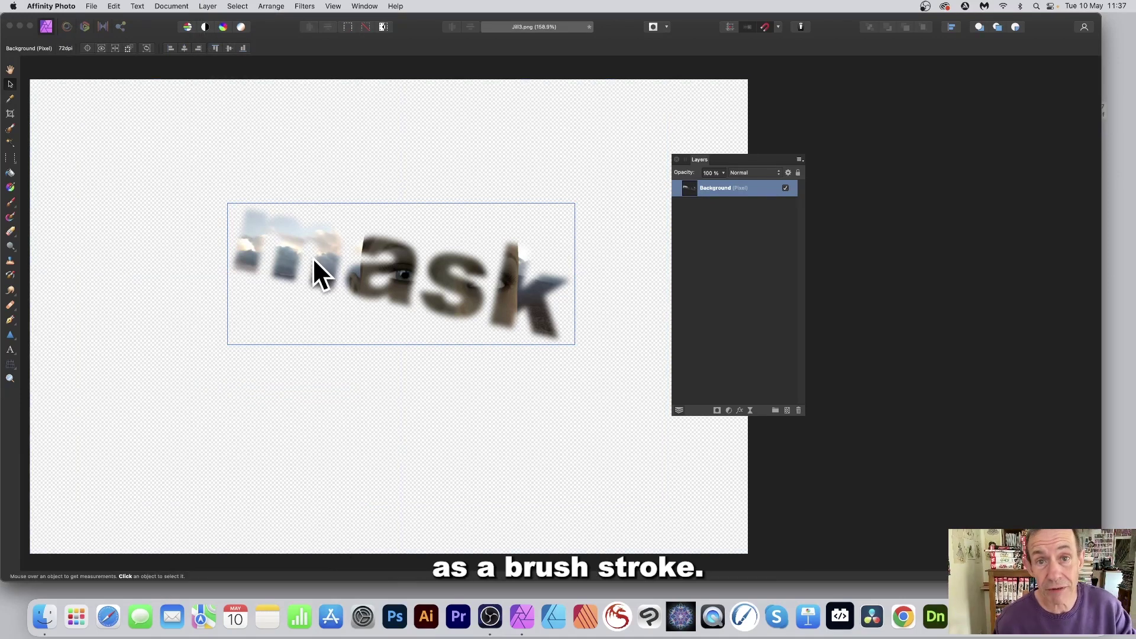
# Step: Create a Pattern layer from the selection to tile the blurred 'mask' word across the canvas
pyautogui.click(207, 3)
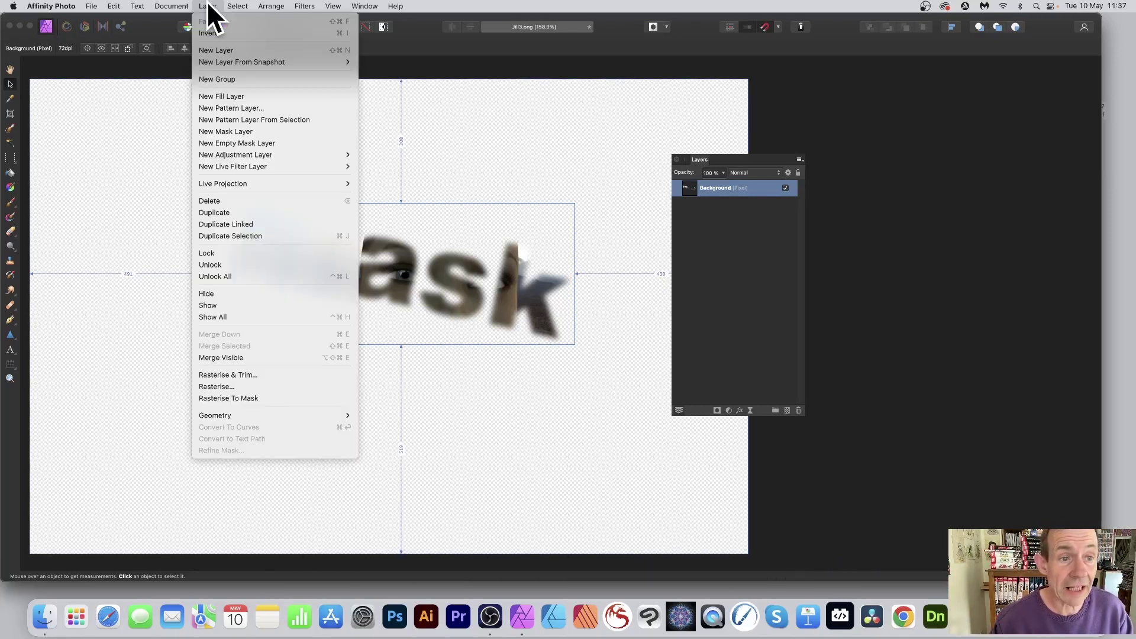
pyautogui.click(236, 119)
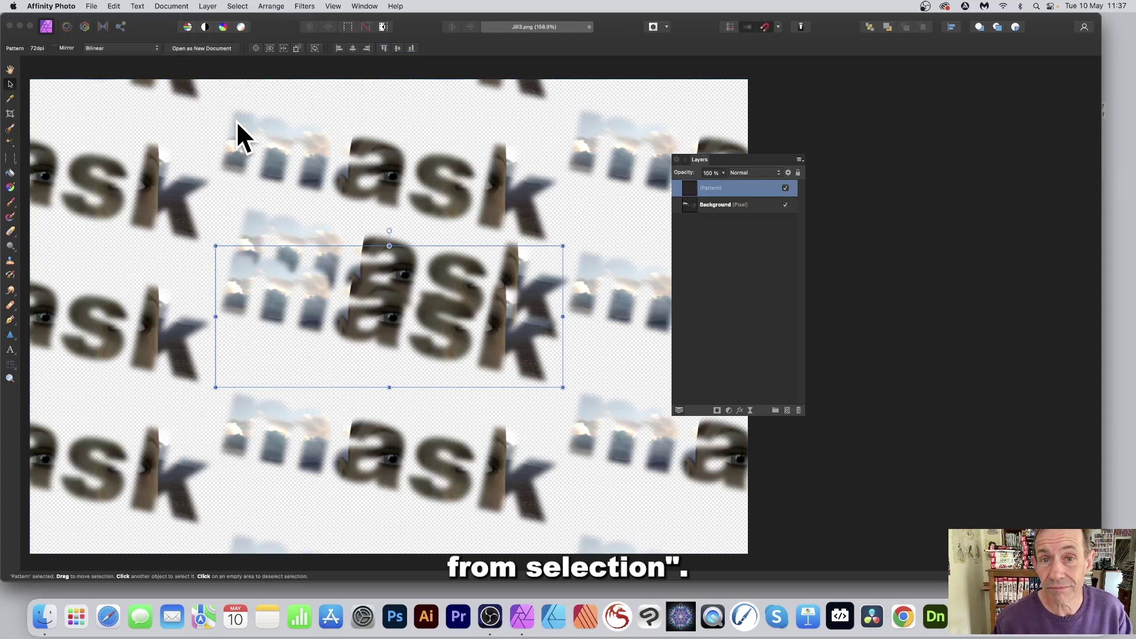